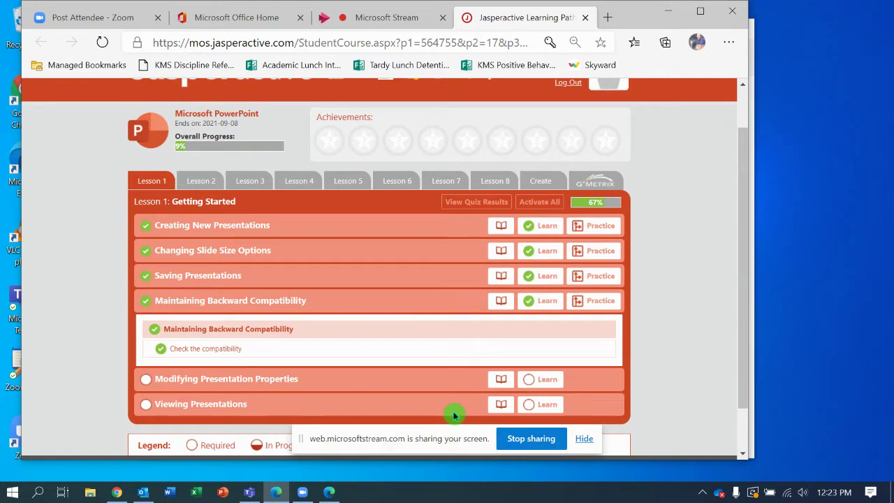
- Launch the Learn exercise for Modifying Presentation Properties and enlarge the presentation window to fill the space beside the instructions
{"action": "left_click", "coordinate": [585, 439]}
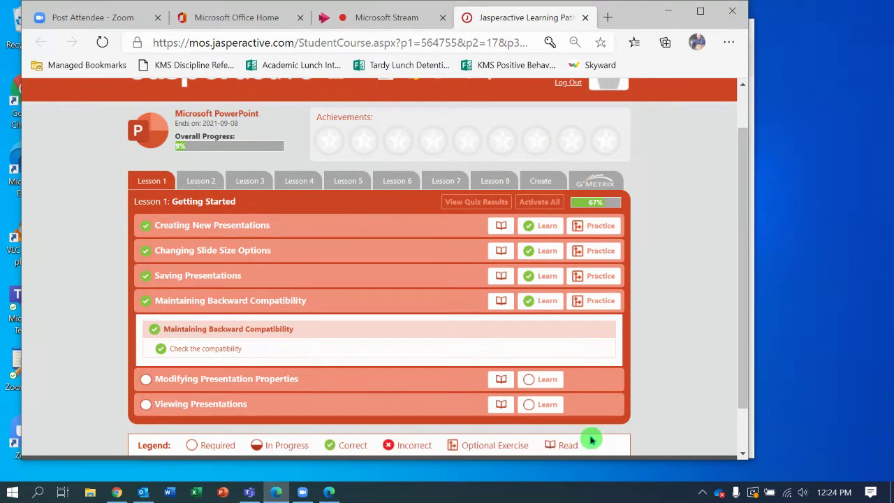
{"action": "left_click", "coordinate": [538, 394]}
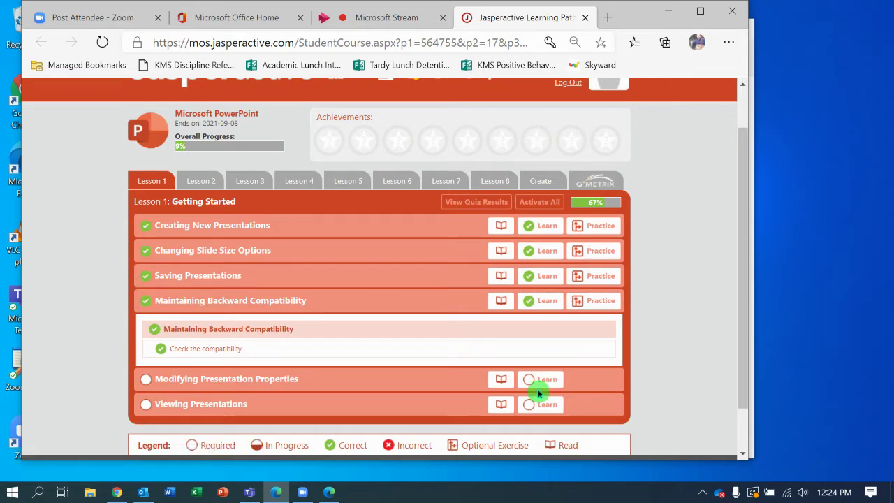
{"action": "left_click", "coordinate": [539, 379]}
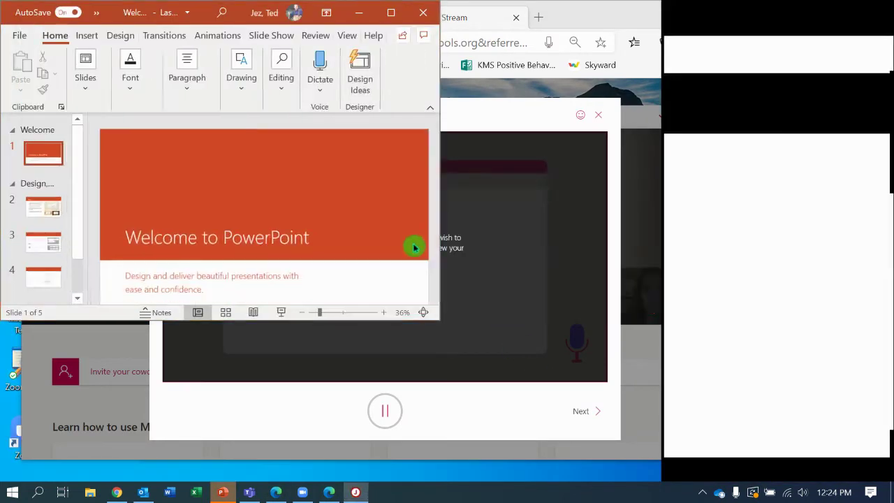
{"action": "left_click_drag", "start_coordinate": [443, 330], "coordinate": [648, 479]}
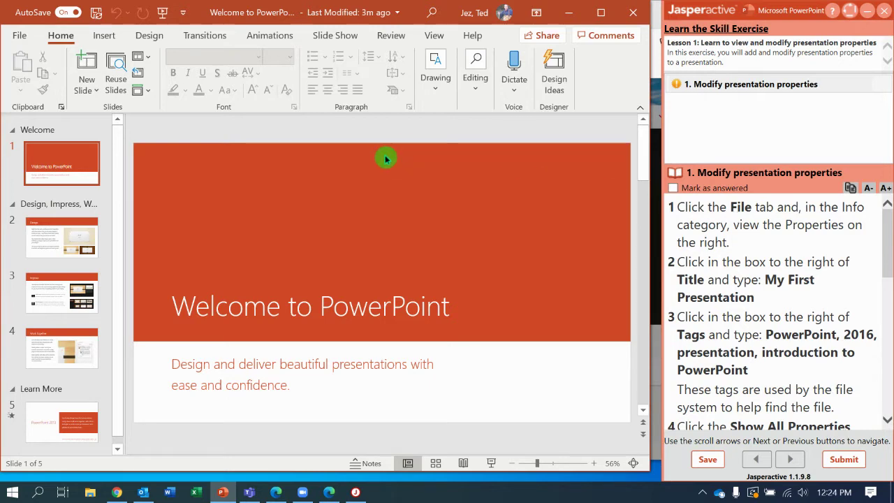
- Set the Title property in the presentation's file information to My First Presentation
{"action": "left_click", "coordinate": [19, 37]}
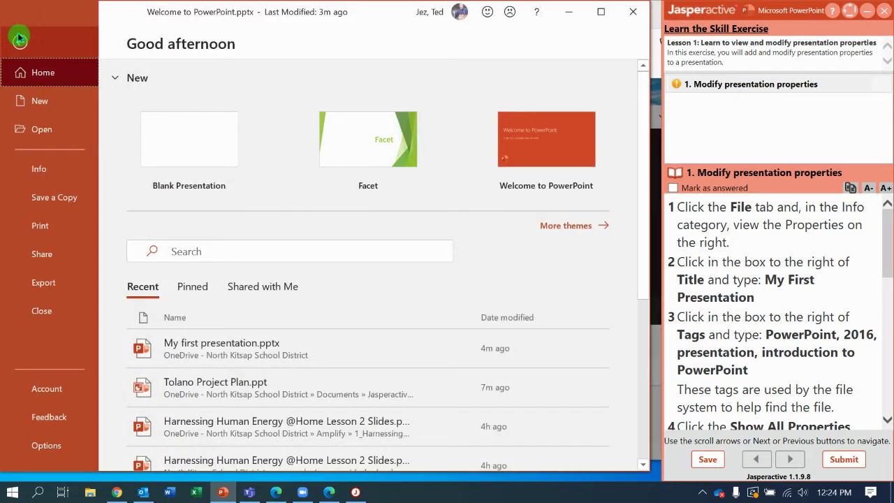
{"action": "left_click", "coordinate": [61, 169]}
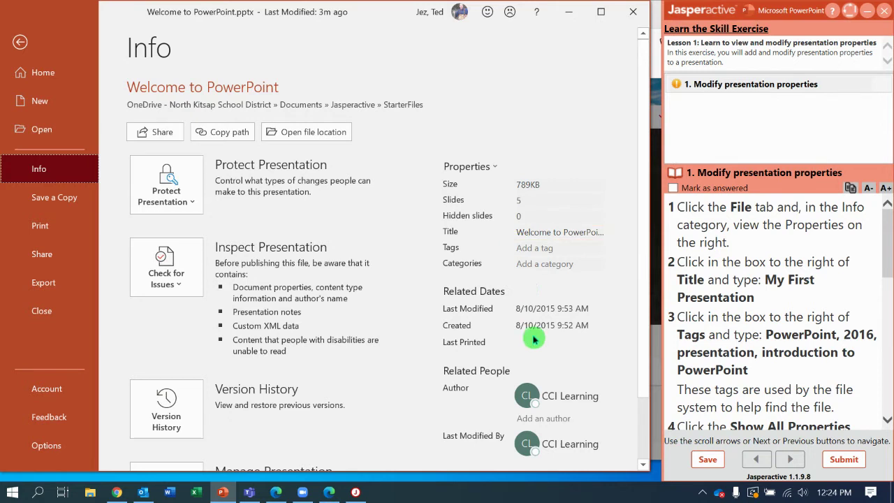
{"action": "left_click", "coordinate": [549, 233]}
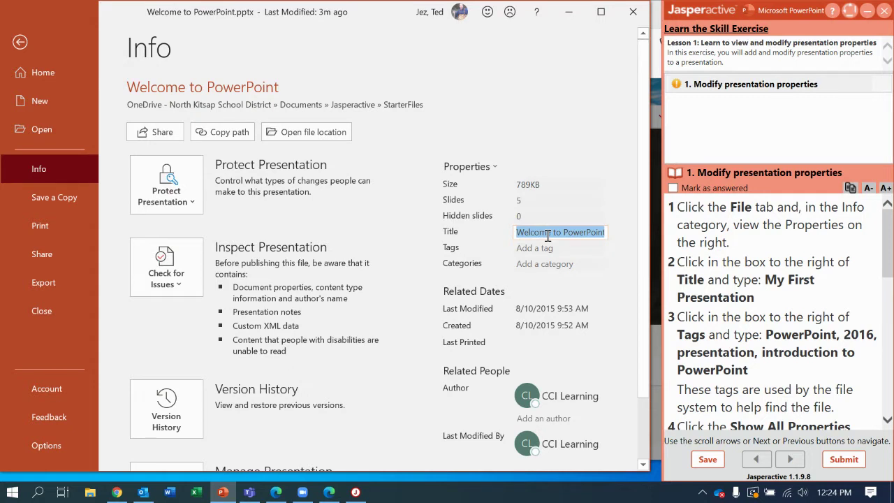
{"action": "type", "text": "M"}
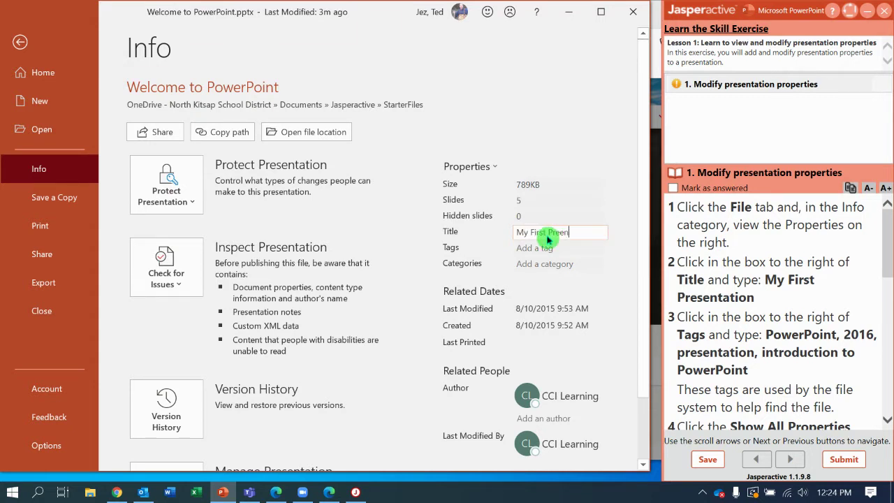
{"action": "type", "text": "y First Presentation"}
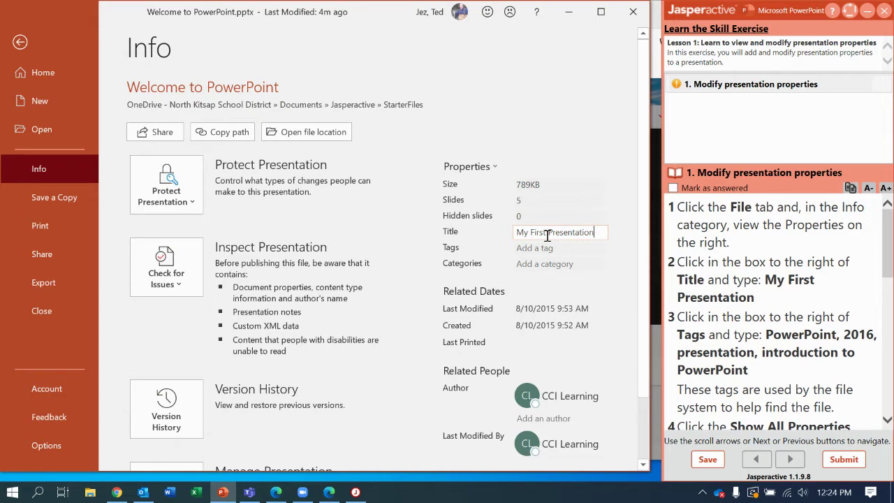
- Try to enter PowerPoint, 2016, presentation, introduction to PowerPoint as the presentation's tags
{"action": "left_click", "coordinate": [529, 247]}
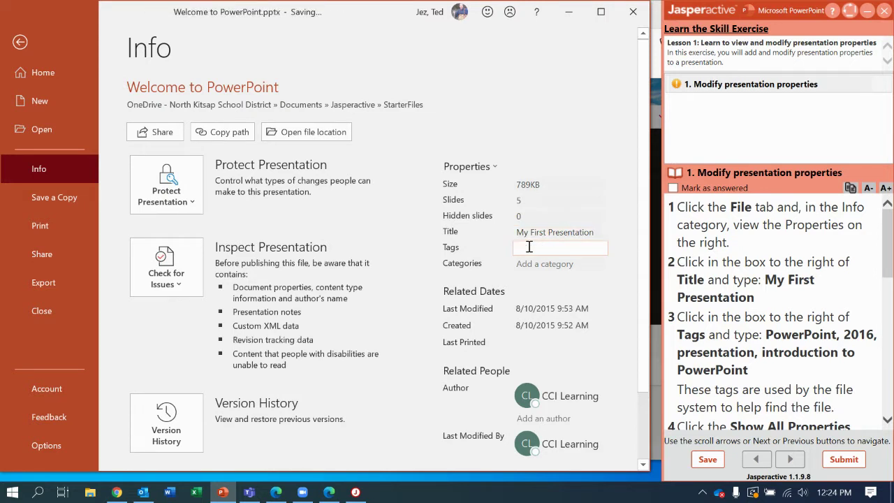
{"action": "left_click", "coordinate": [529, 248]}
{"action": "type", "text": "PowerPoint, 2016,"}
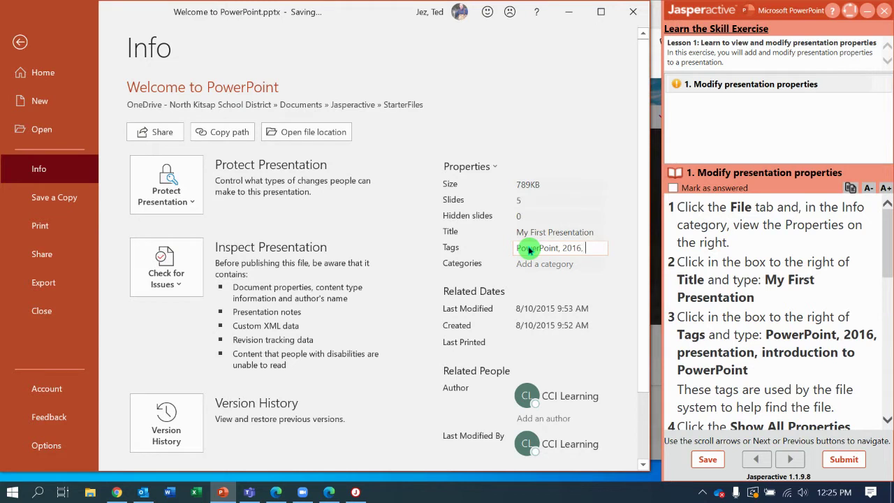
{"action": "type", "text": "resentati"}
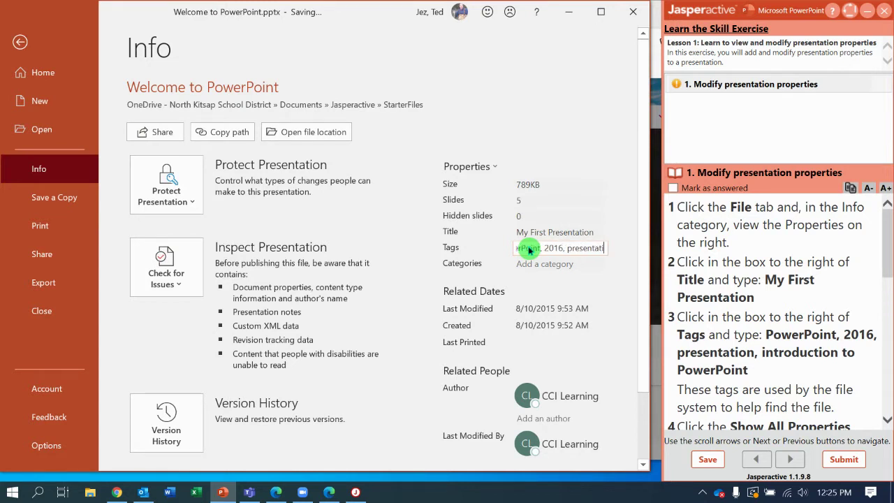
{"action": "type", "text": "on, intor"}
{"action": "type", "text": "oduction to P"}
{"action": "type", "text": "owerPoint"}
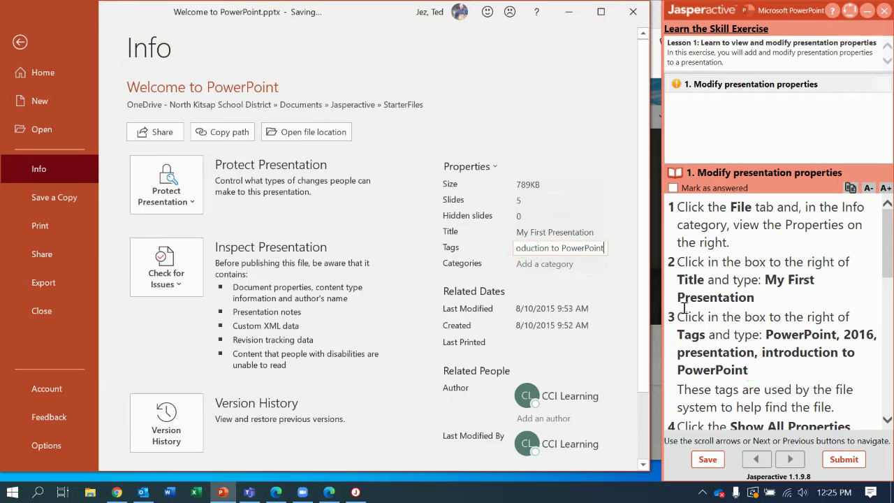
{"action": "left_click", "coordinate": [568, 266]}
{"action": "left_click", "coordinate": [569, 310]}
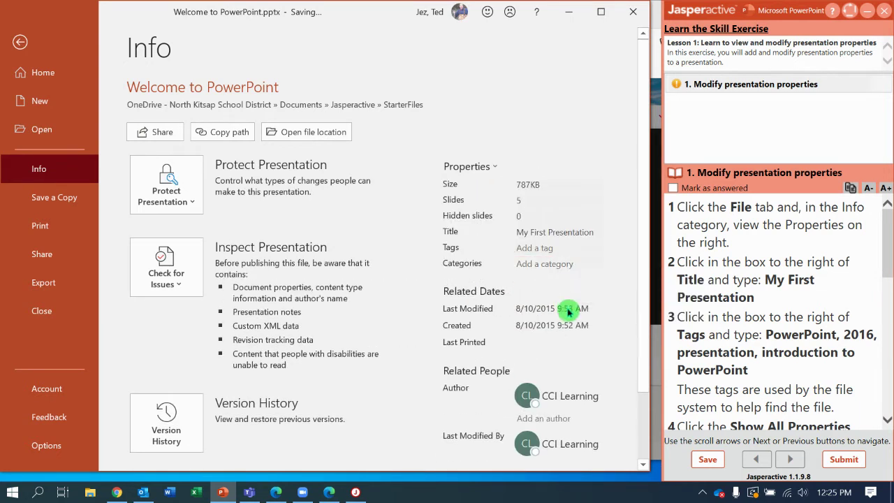
- Add the tags PowerPoint, 2016, presentation, introduction to PowerPoint to the file properties and commit the entry
{"action": "left_click", "coordinate": [566, 249]}
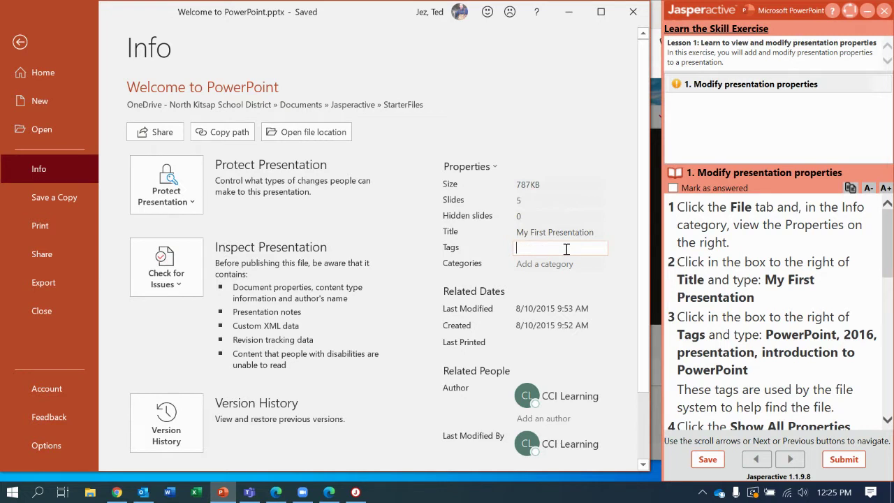
{"action": "type", "text": "Point, 2016, pr"}
{"action": "type", "text": "esen"}
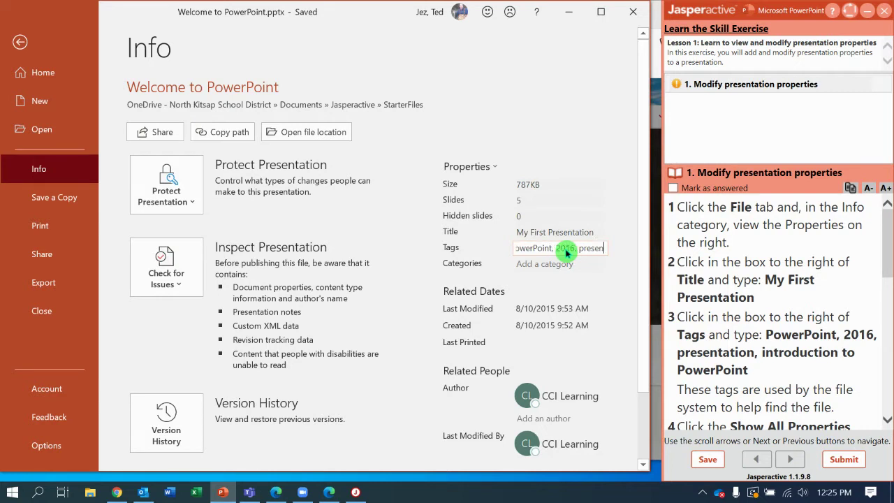
{"action": "type", "text": "tation, intor"}
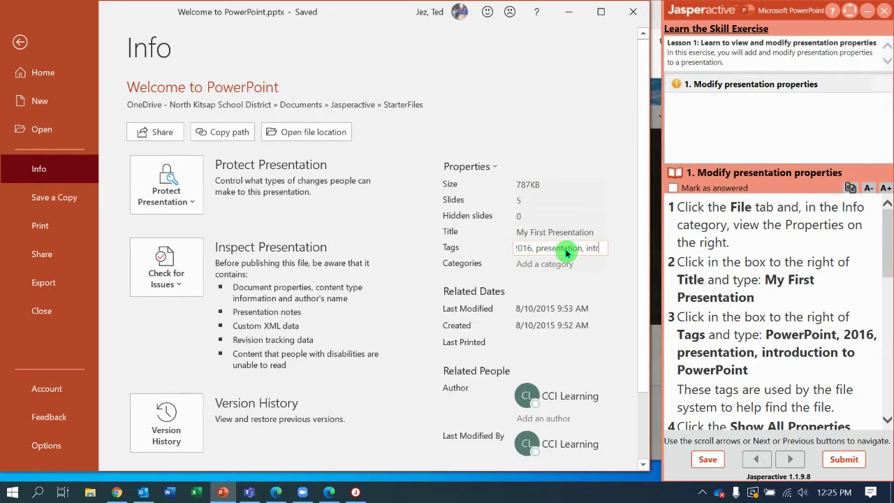
{"action": "type", "text": "duction to PowerPoint"}
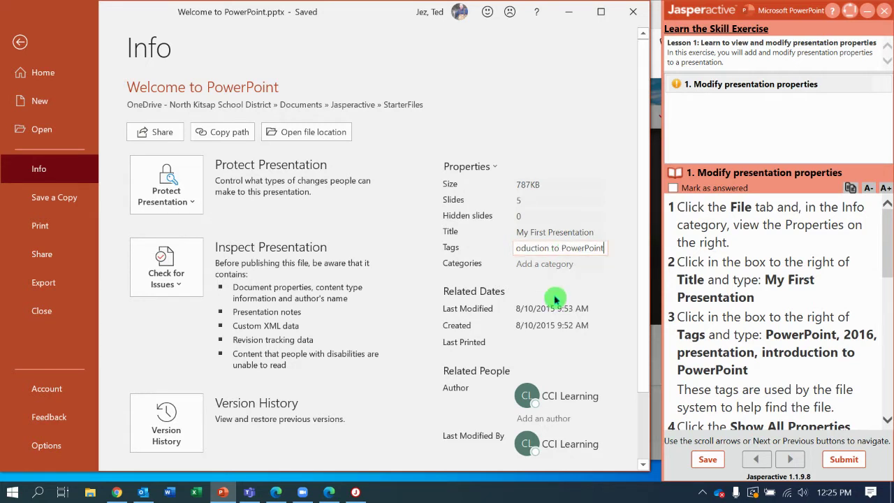
{"action": "left_click", "coordinate": [566, 264]}
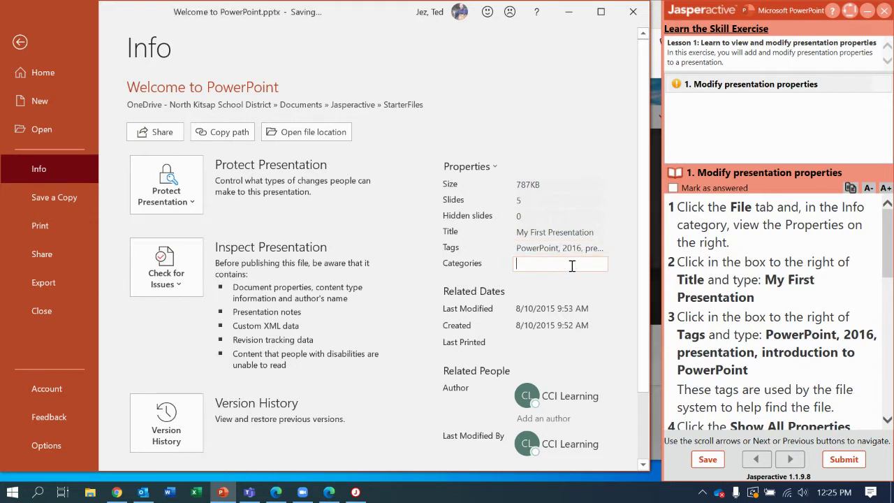
- Expand the presentation's property list to show all properties, following the exercise's fourth instruction
{"action": "left_click", "coordinate": [888, 248]}
{"action": "left_click_drag", "start_coordinate": [888, 248], "coordinate": [888, 307]}
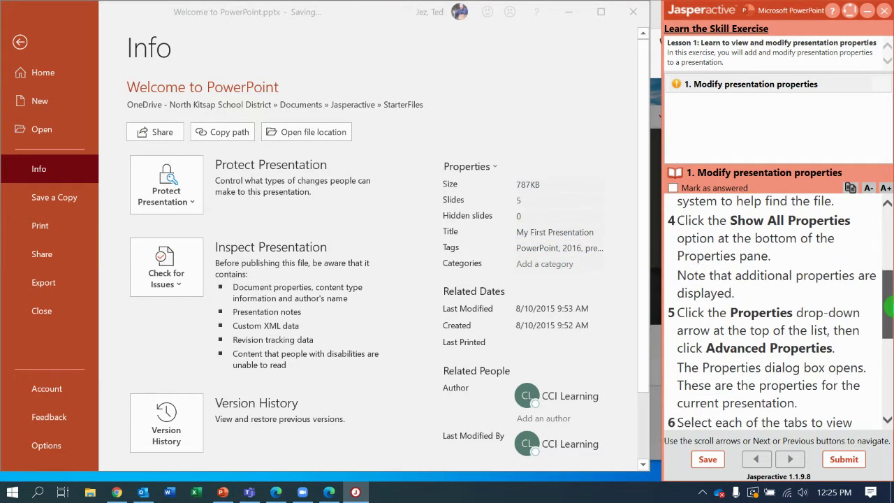
{"action": "left_click", "coordinate": [496, 169]}
{"action": "left_click", "coordinate": [496, 168]}
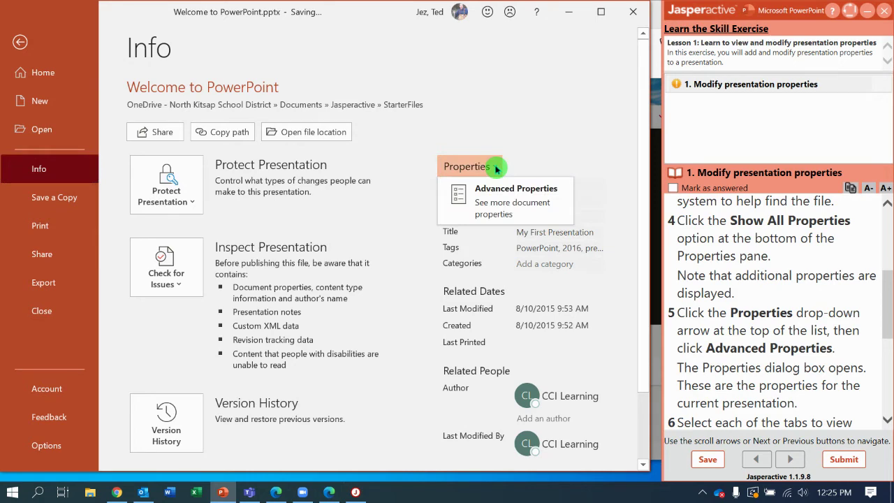
{"action": "left_click", "coordinate": [496, 168]}
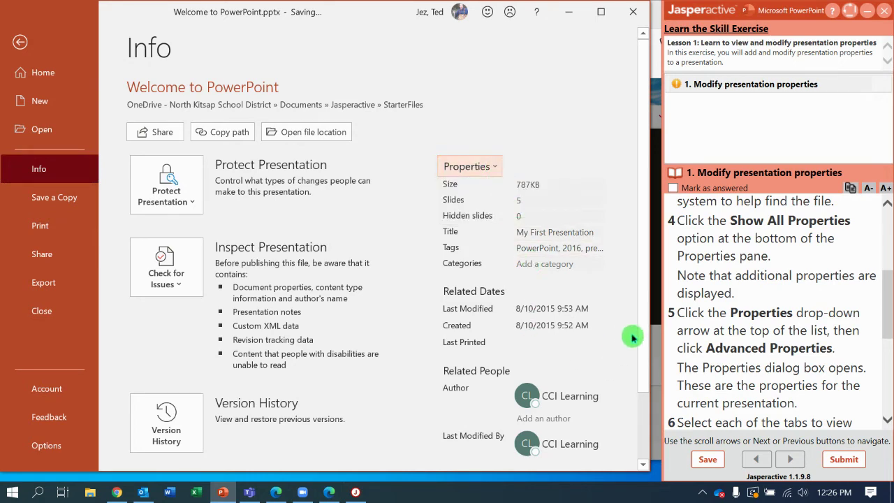
{"action": "left_click_drag", "start_coordinate": [643, 335], "coordinate": [642, 433]}
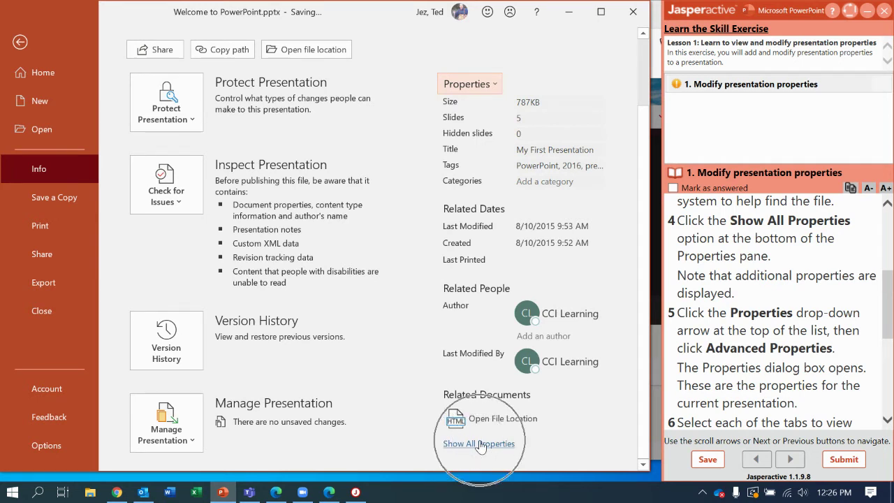
{"action": "left_click", "coordinate": [535, 441]}
{"action": "left_click", "coordinate": [492, 453]}
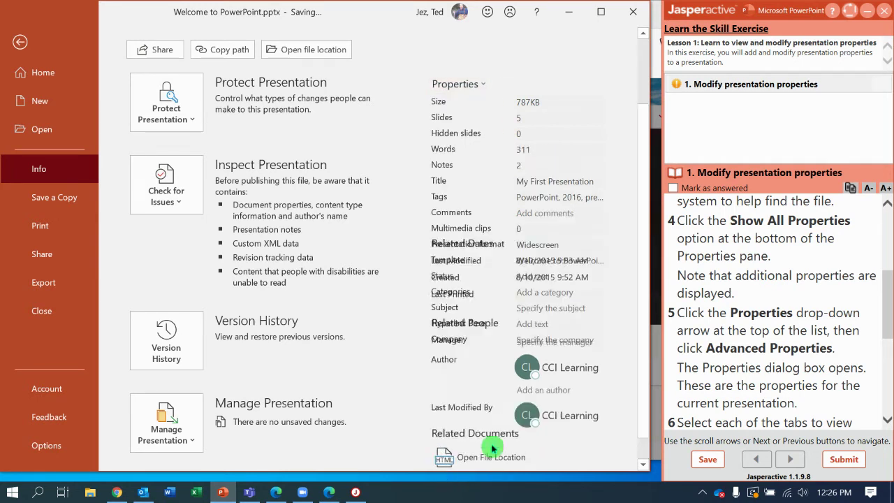
{"action": "left_click", "coordinate": [530, 168]}
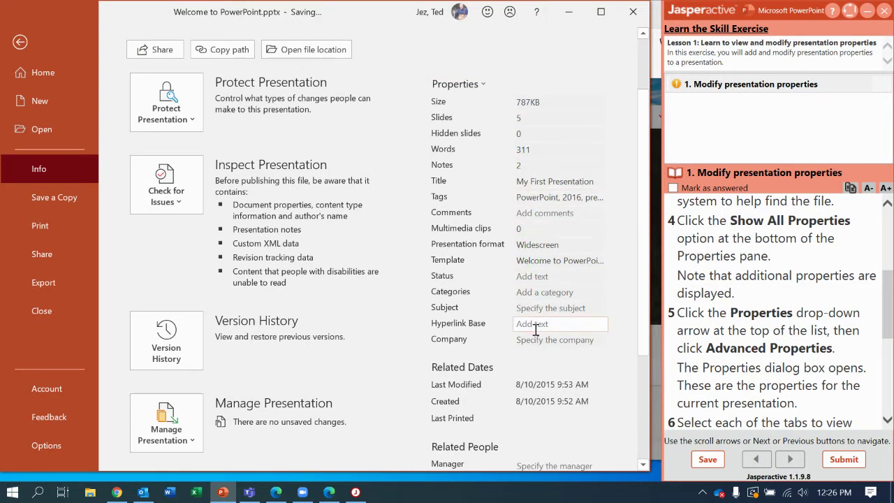
{"action": "left_click", "coordinate": [600, 366]}
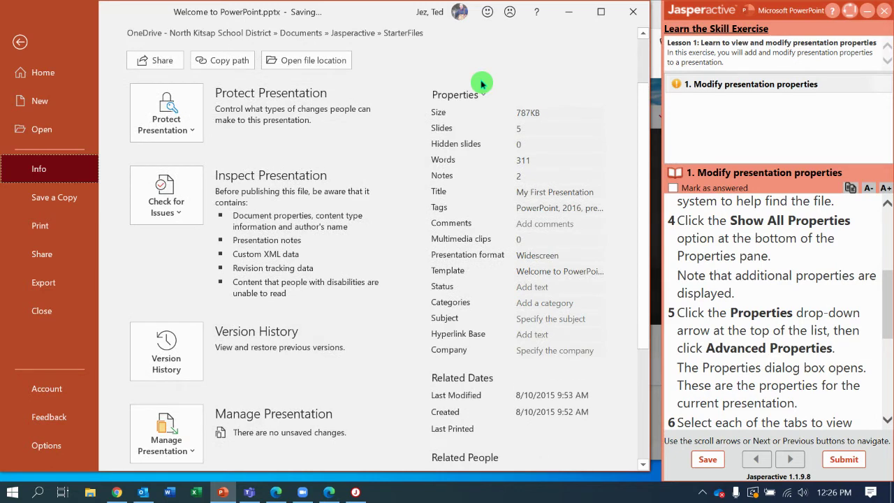
- Examine the statistics, contents, custom and general details in the presentation's Advanced Properties, and close the dialog with OK
{"action": "left_click", "coordinate": [483, 95]}
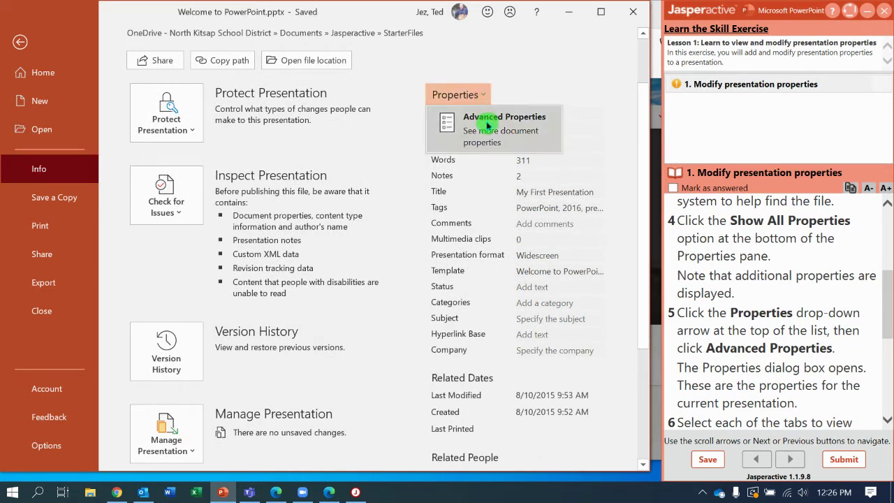
{"action": "left_click", "coordinate": [488, 123]}
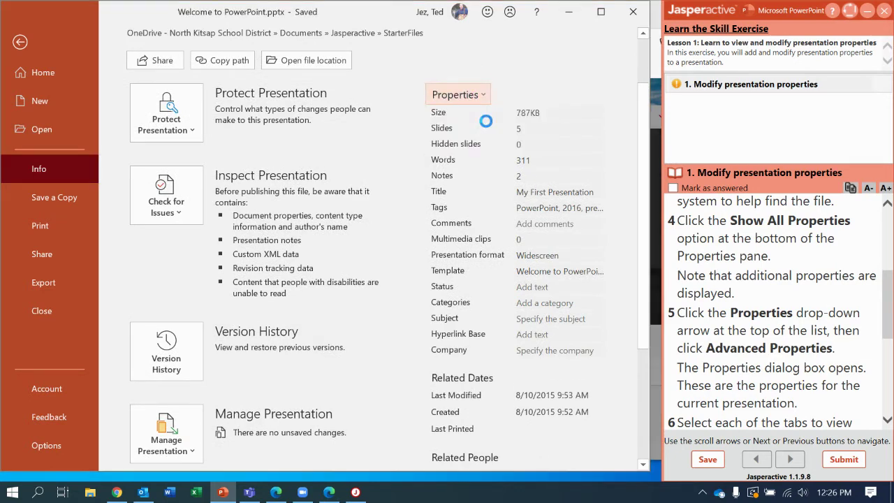
{"action": "left_click", "coordinate": [888, 293]}
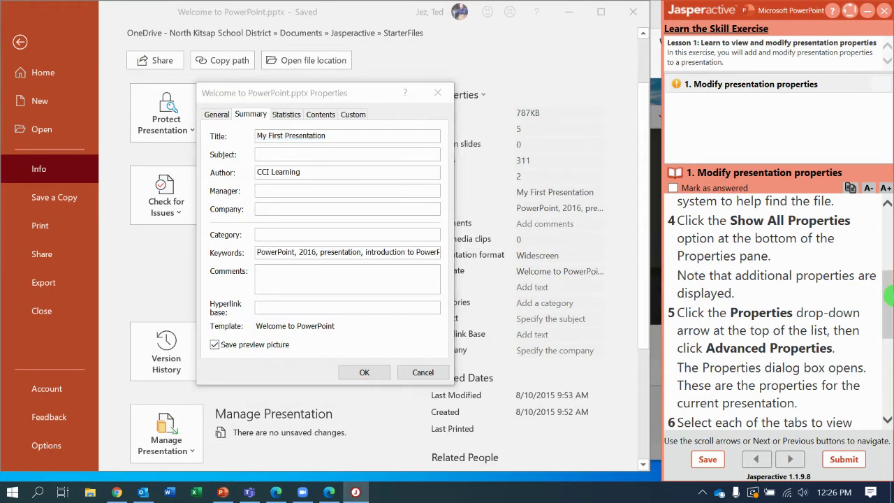
{"action": "left_click_drag", "start_coordinate": [889, 297], "coordinate": [890, 364]}
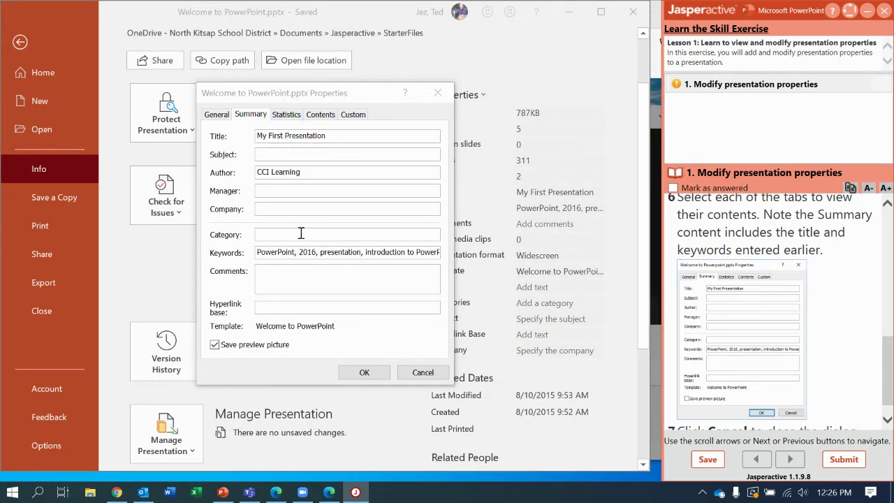
{"action": "left_click", "coordinate": [291, 118]}
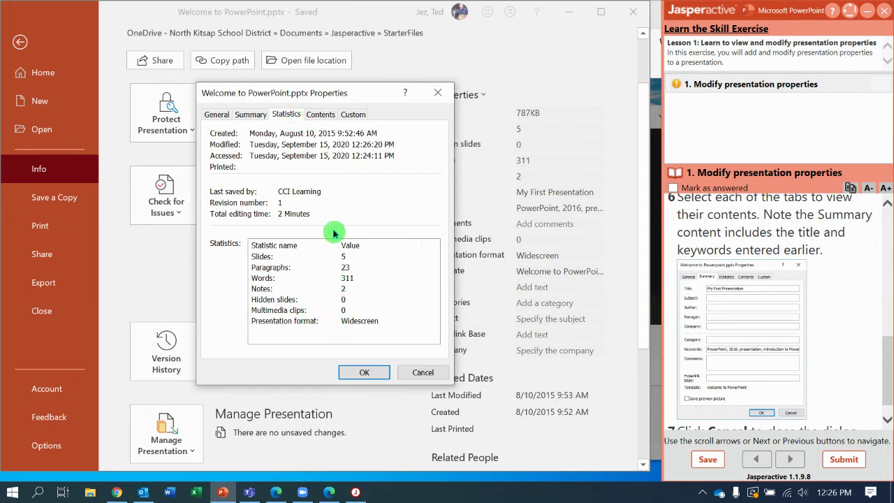
{"action": "left_click", "coordinate": [325, 115]}
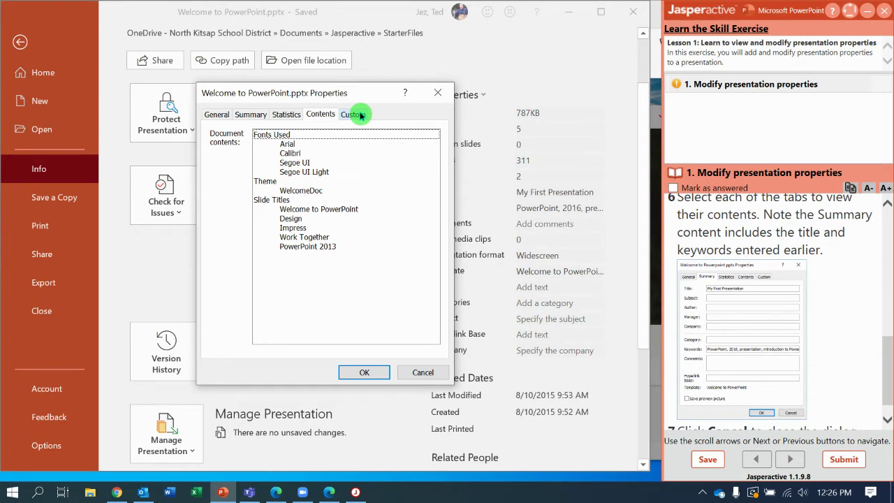
{"action": "left_click", "coordinate": [359, 115]}
{"action": "left_click", "coordinate": [217, 115]}
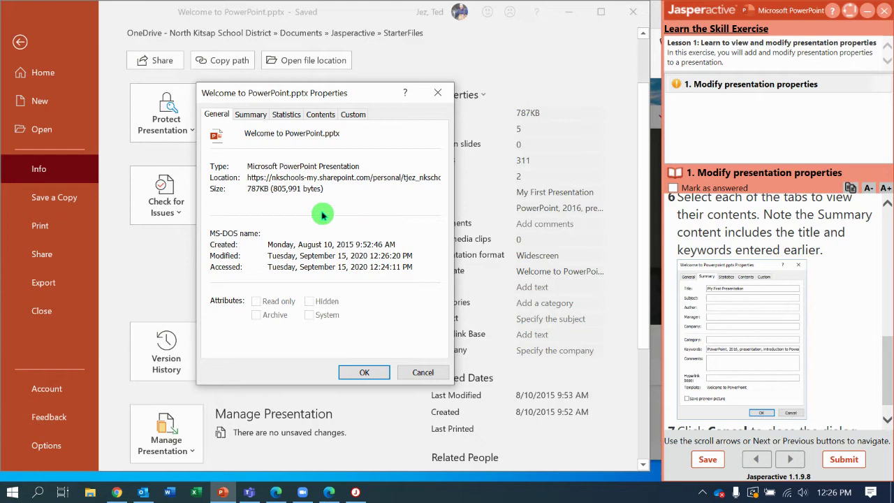
{"action": "left_click", "coordinate": [364, 374]}
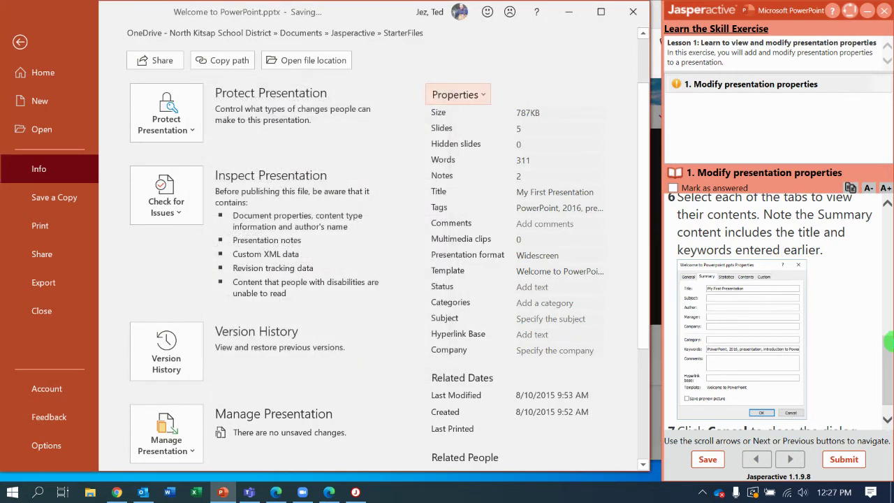
{"action": "left_click_drag", "start_coordinate": [889, 350], "coordinate": [889, 364]}
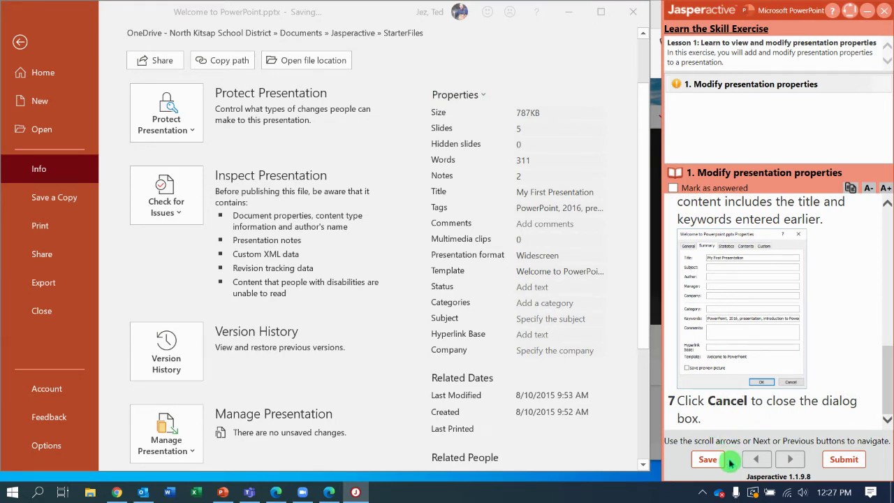
- Submit the Modify presentation properties exercise for scoring and return to the Jasperactive course page
{"action": "left_click", "coordinate": [845, 459]}
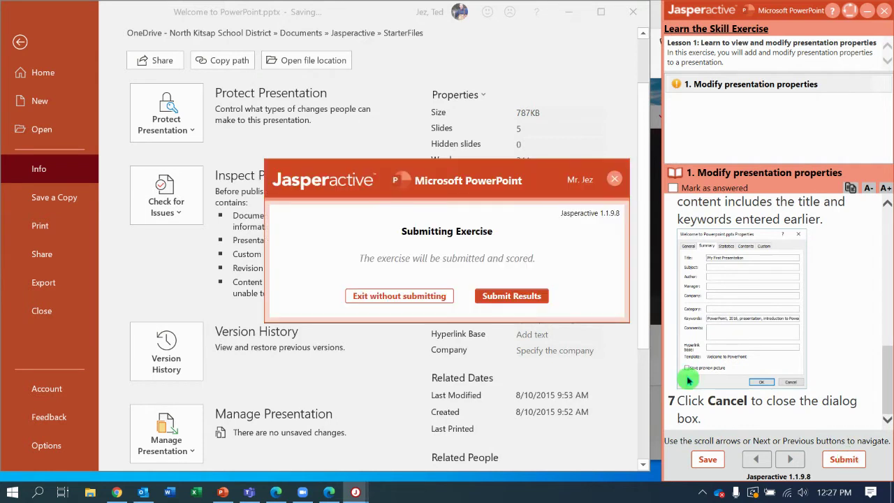
{"action": "left_click", "coordinate": [522, 298]}
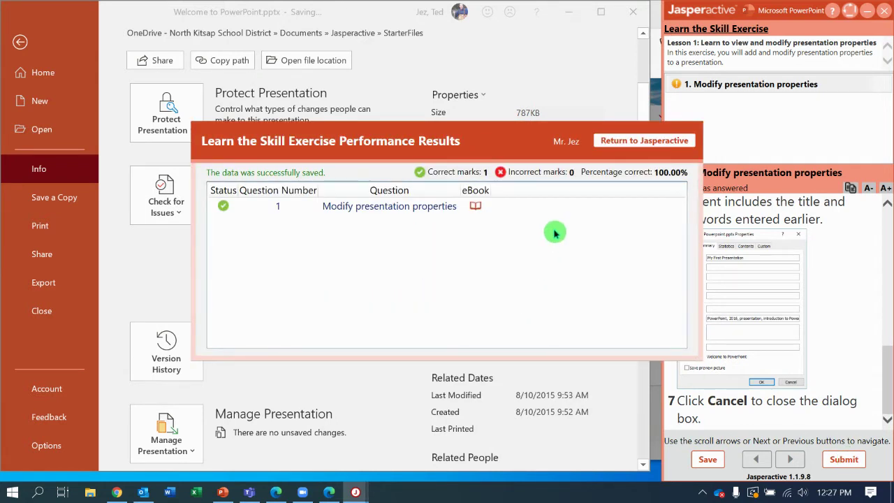
{"action": "left_click", "coordinate": [618, 142]}
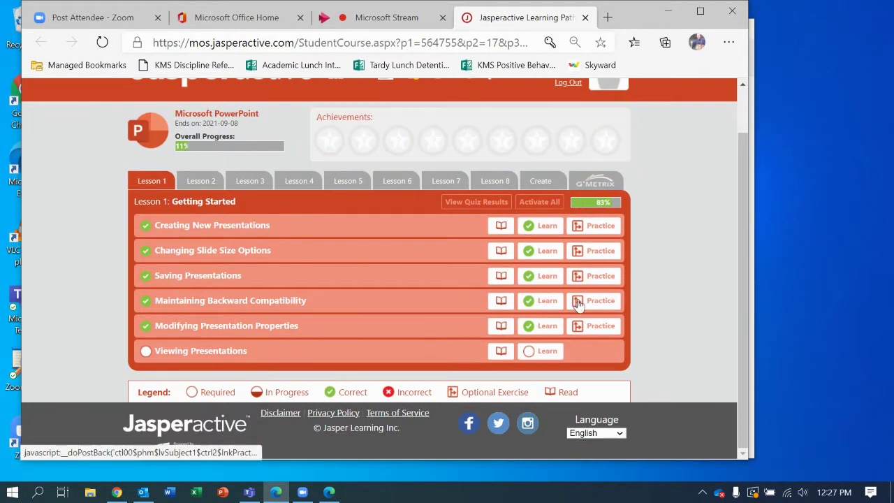
- Launch the Learn exercise for Viewing Presentations and enlarge the presentation window to fill the space beside the instructions
{"action": "left_click", "coordinate": [558, 338]}
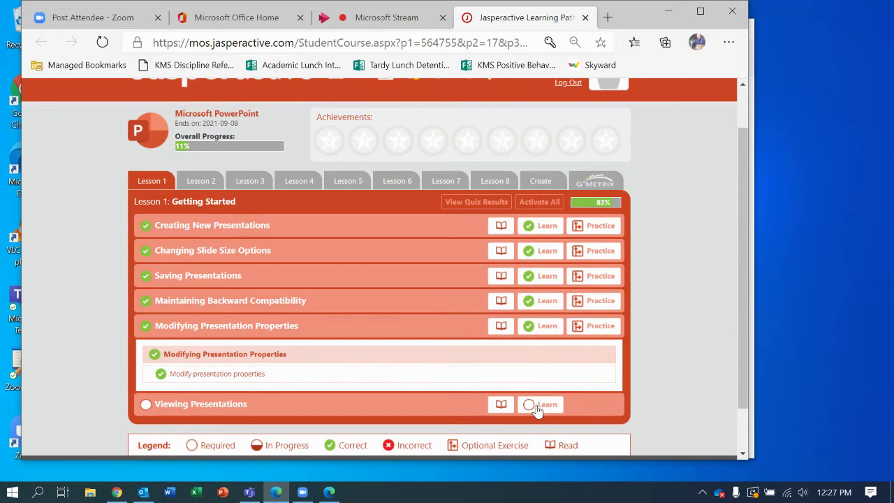
{"action": "left_click", "coordinate": [538, 404]}
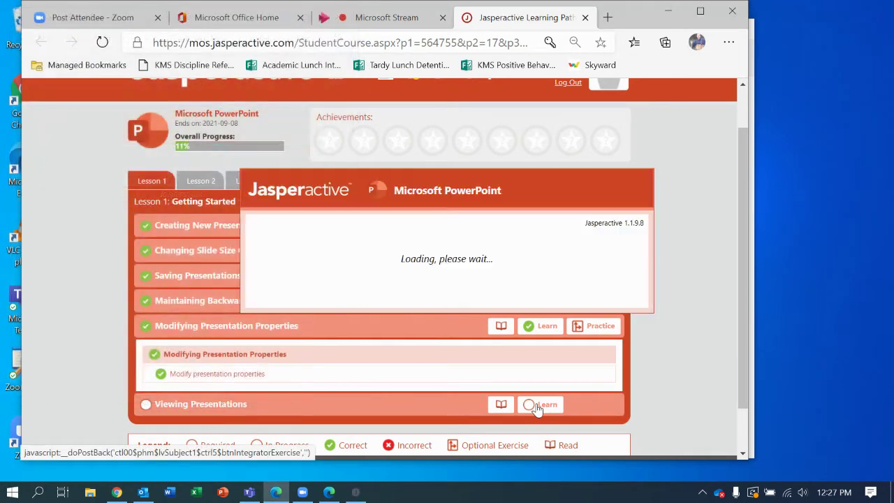
{"action": "left_click", "coordinate": [538, 408]}
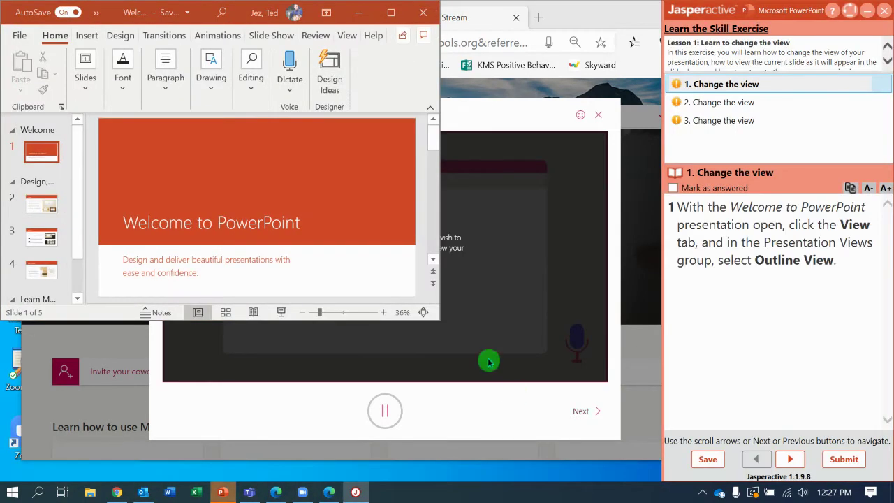
{"action": "left_click_drag", "start_coordinate": [439, 319], "coordinate": [652, 474]}
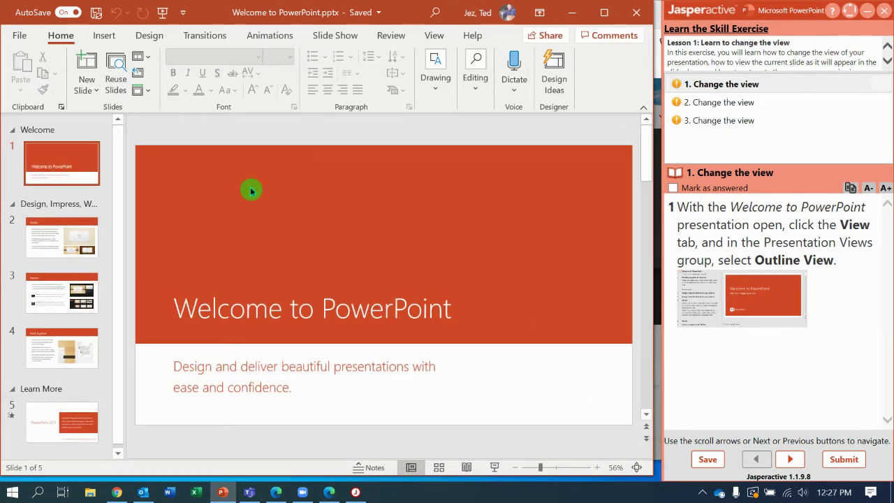
- Switch the Welcome to PowerPoint presentation to Outline View and look over the slide outline
{"action": "left_click", "coordinate": [434, 36]}
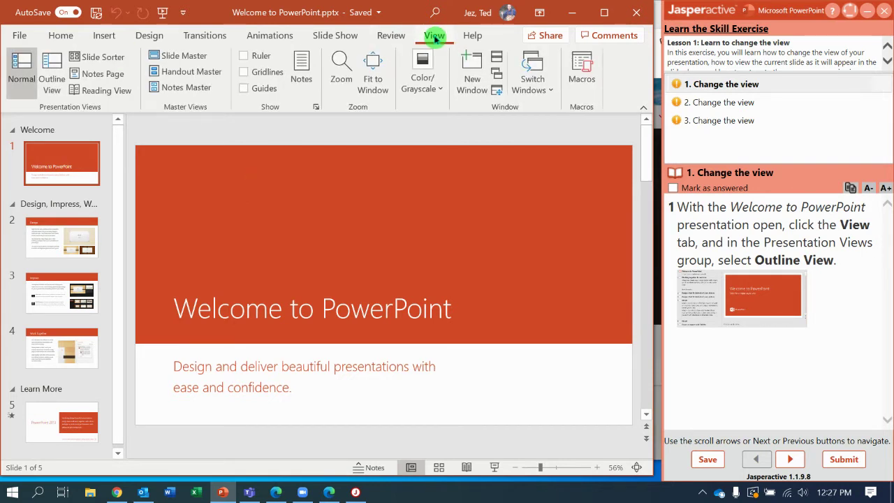
{"action": "left_click", "coordinate": [56, 82]}
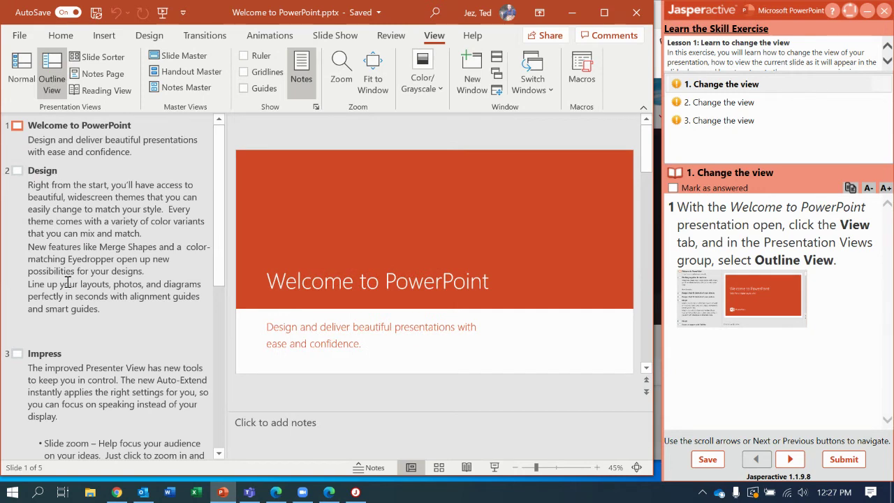
{"action": "left_click", "coordinate": [221, 182]}
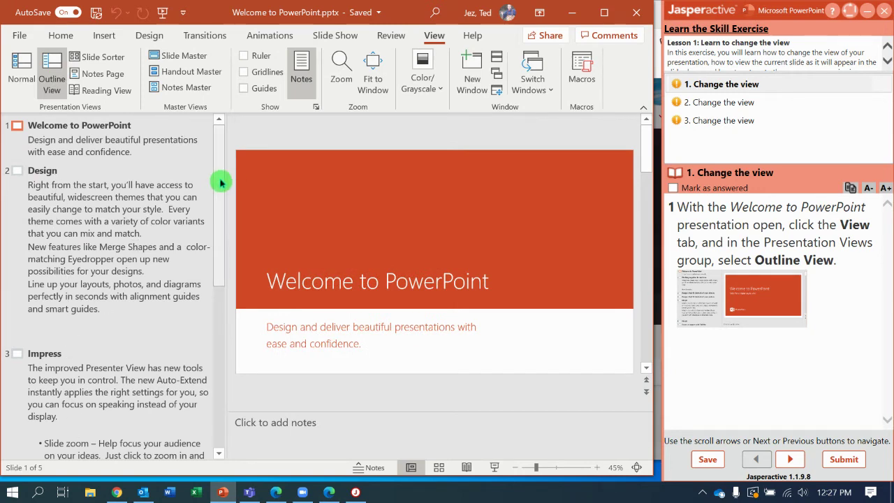
{"action": "left_click_drag", "start_coordinate": [221, 183], "coordinate": [221, 144]}
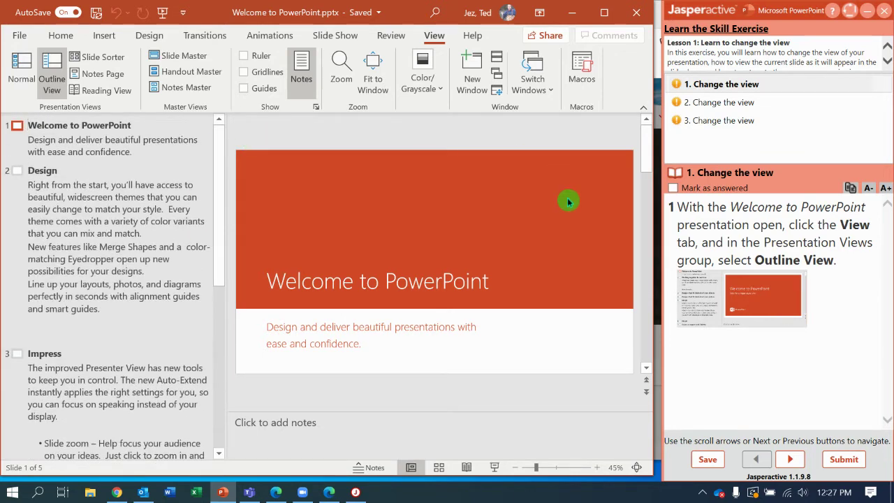
- Advance to the exercise's second task, switch to Slide Sorter view and set the zoom to 50%
{"action": "left_click", "coordinate": [801, 461]}
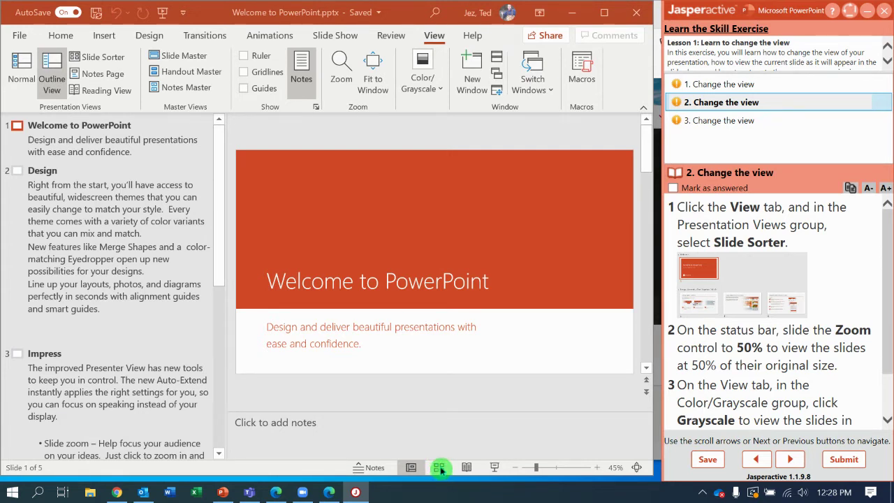
{"action": "left_click", "coordinate": [102, 58]}
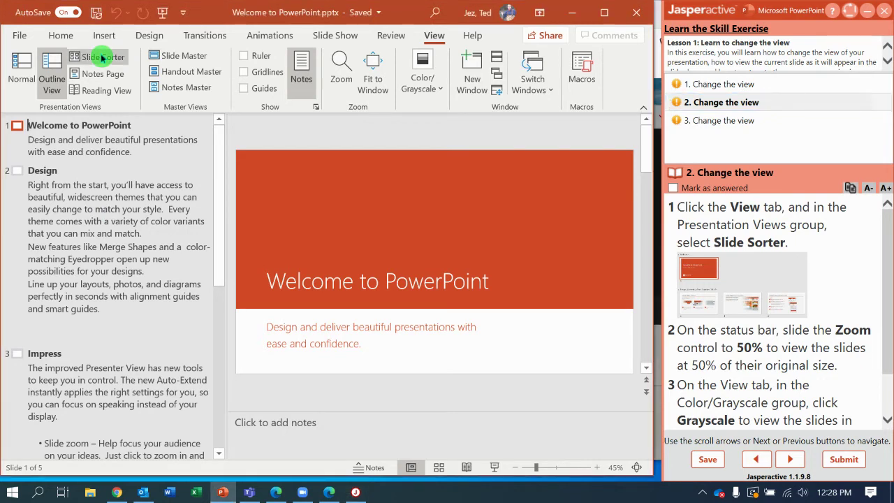
{"action": "left_click", "coordinate": [102, 58]}
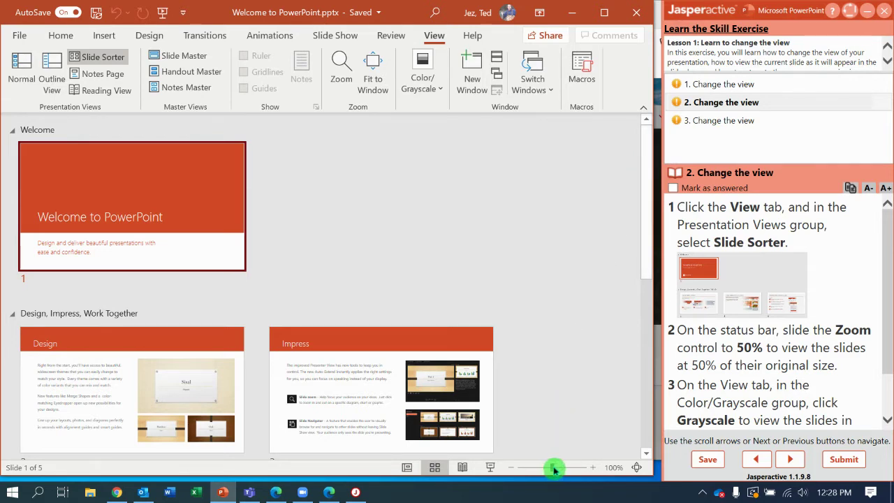
{"action": "left_click_drag", "start_coordinate": [554, 467], "coordinate": [530, 469]}
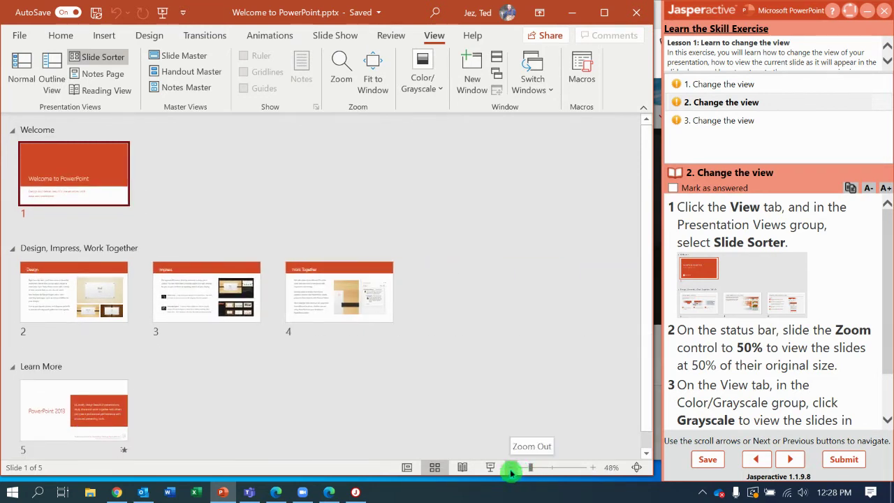
{"action": "left_click", "coordinate": [510, 469]}
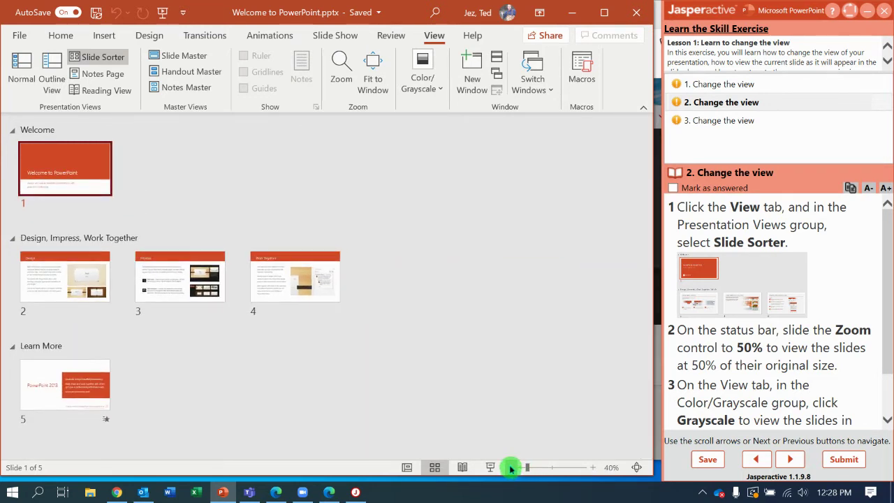
{"action": "left_click", "coordinate": [592, 471]}
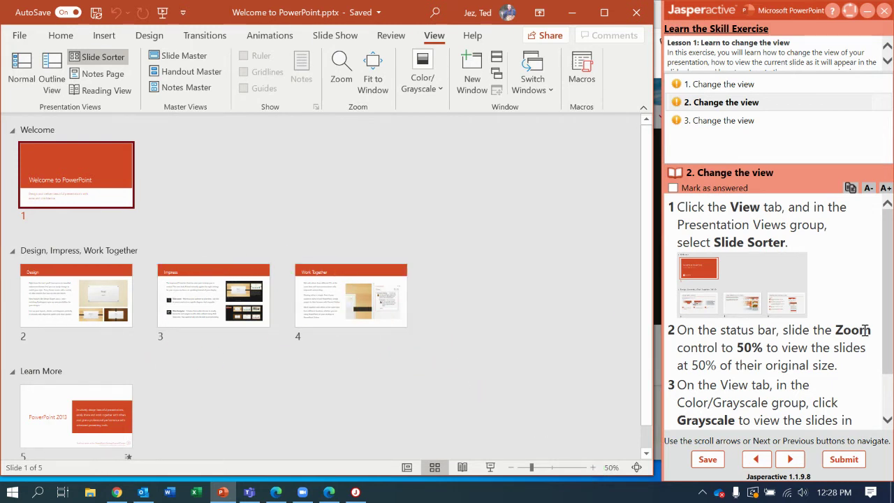
- Show the slides in grayscale, check the remaining instructions and return the slides to color view
{"action": "left_click", "coordinate": [433, 89]}
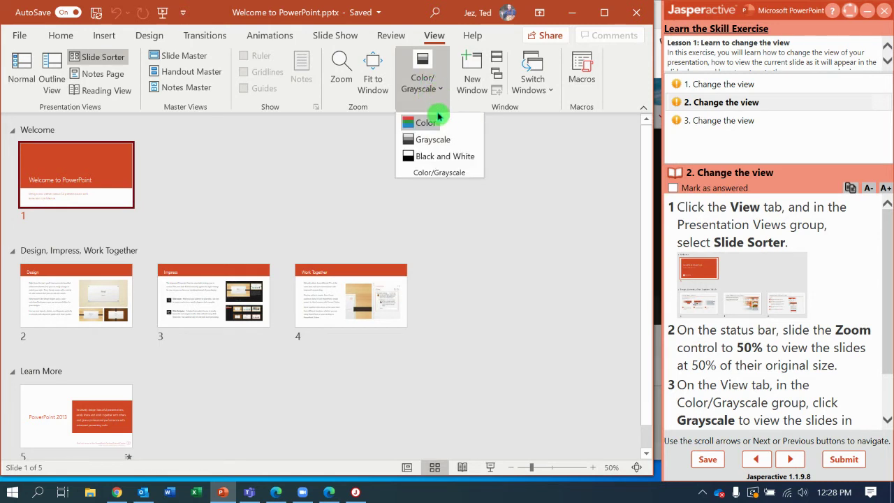
{"action": "left_click", "coordinate": [452, 142]}
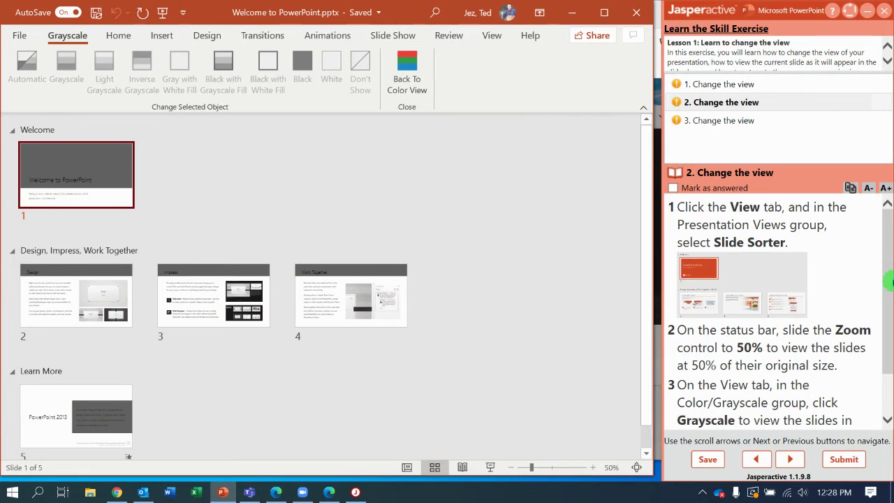
{"action": "left_click_drag", "start_coordinate": [886, 277], "coordinate": [888, 346]}
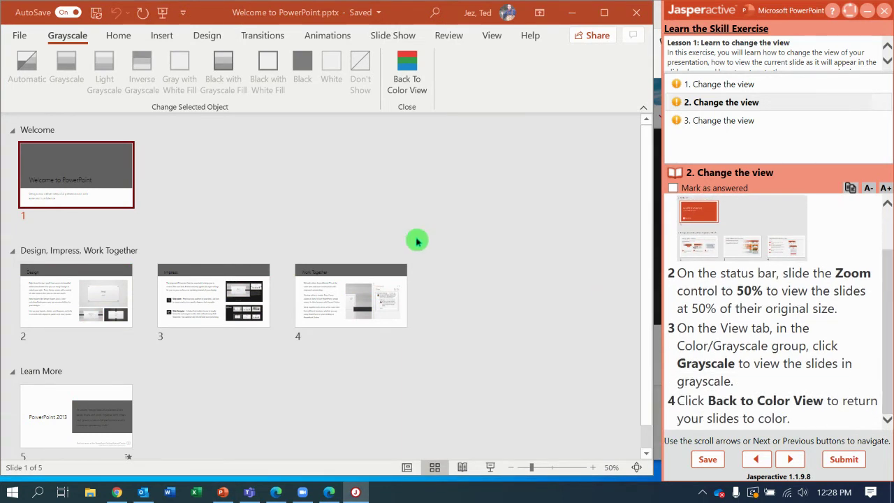
{"action": "left_click", "coordinate": [409, 76]}
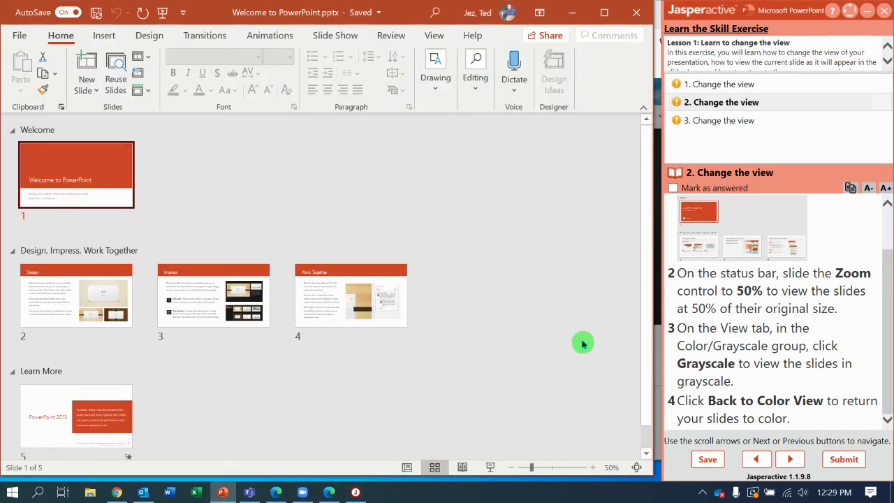
- Advance to the exercise's third task and switch the presentation to Notes Page view
{"action": "left_click", "coordinate": [791, 459]}
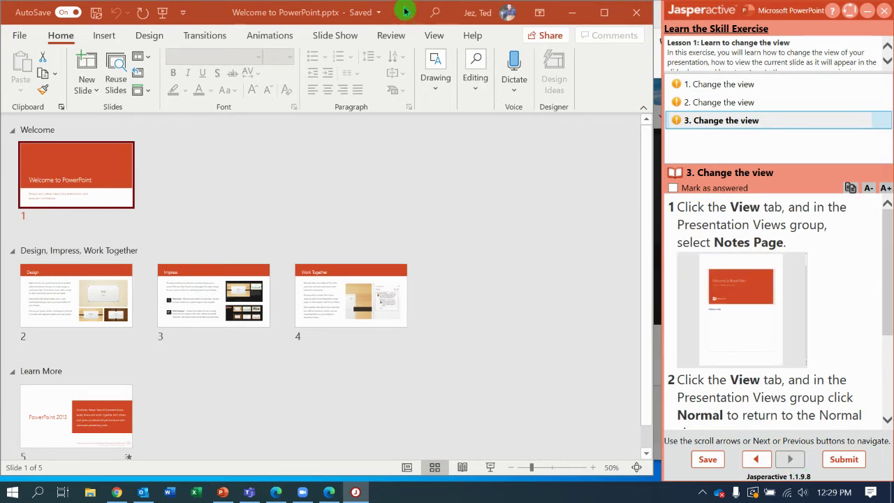
{"action": "left_click", "coordinate": [435, 39]}
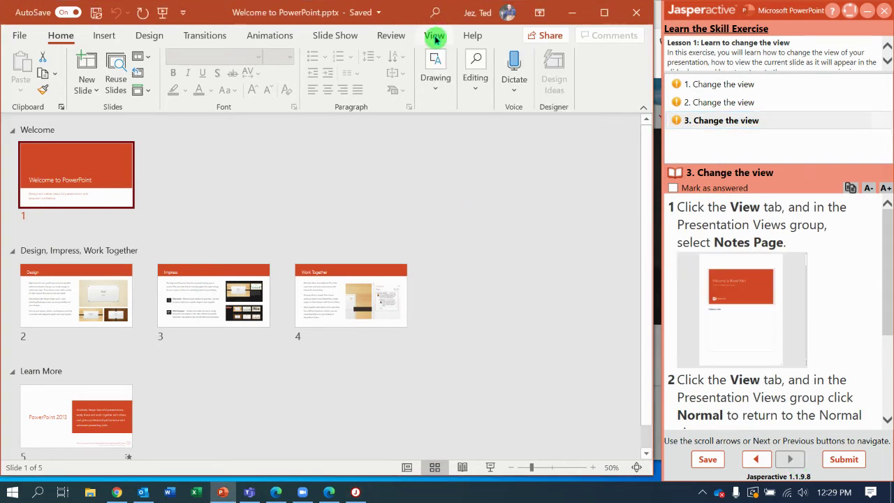
{"action": "left_click", "coordinate": [435, 36]}
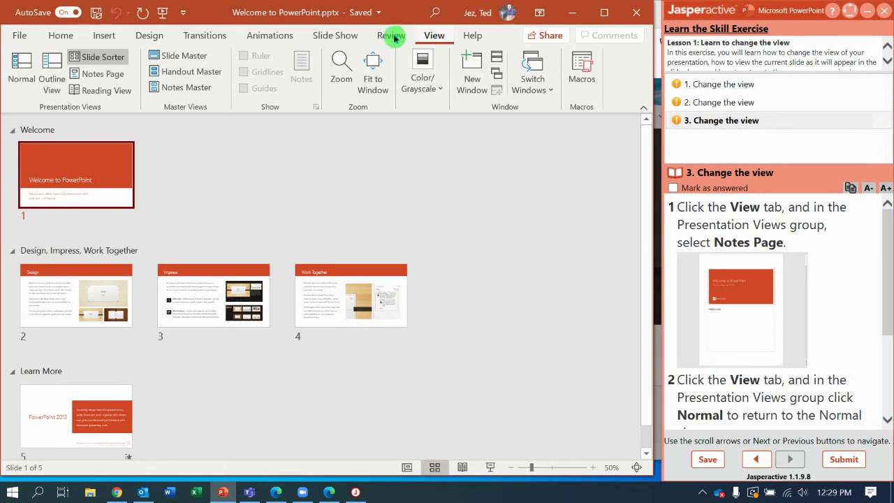
{"action": "left_click", "coordinate": [90, 75]}
{"action": "left_click", "coordinate": [92, 76]}
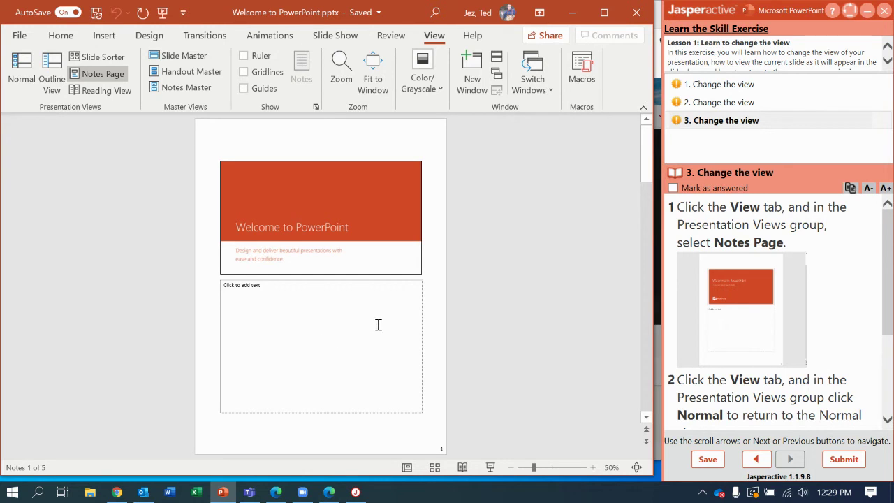
- Return the presentation to Normal view and move to slide 3, following the third task's instructions
{"action": "left_click", "coordinate": [22, 67]}
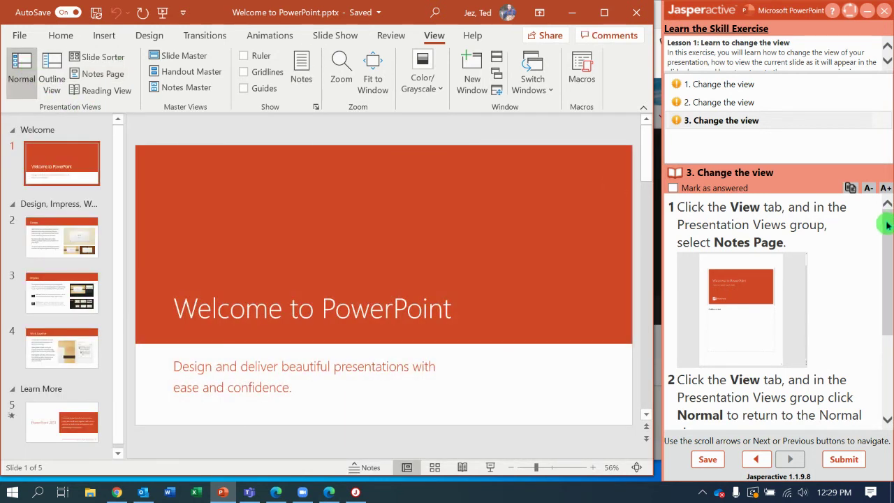
{"action": "scroll", "coordinate": [889, 225], "scroll_direction": "down", "scroll_amount": 3}
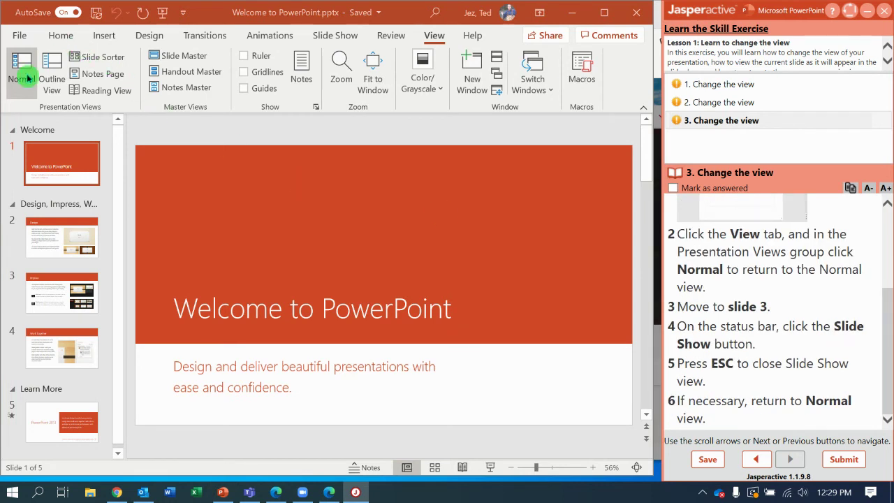
{"action": "left_click", "coordinate": [52, 291]}
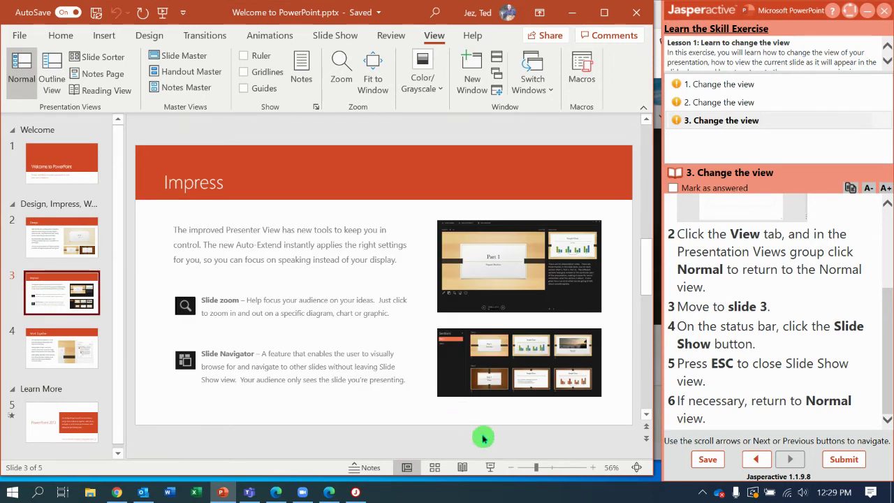
- Start the slide show from slide 3, exit it and select Normal view again
{"action": "left_click", "coordinate": [490, 467]}
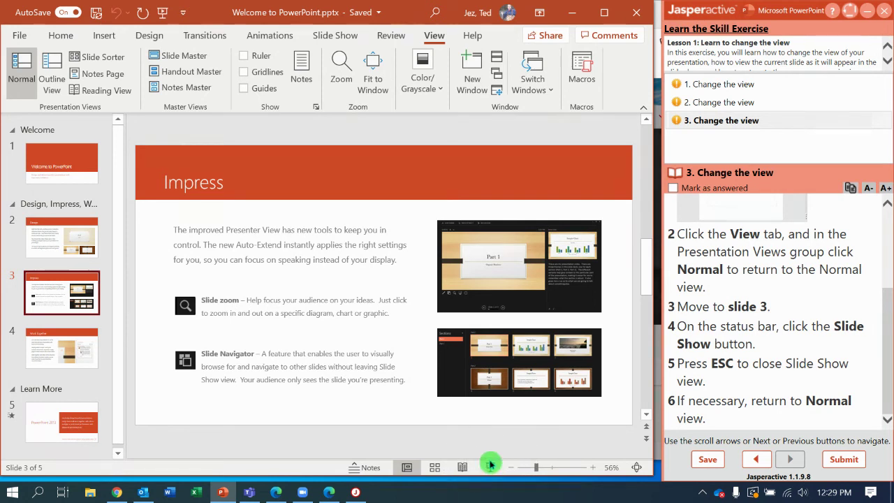
{"action": "left_click", "coordinate": [491, 465]}
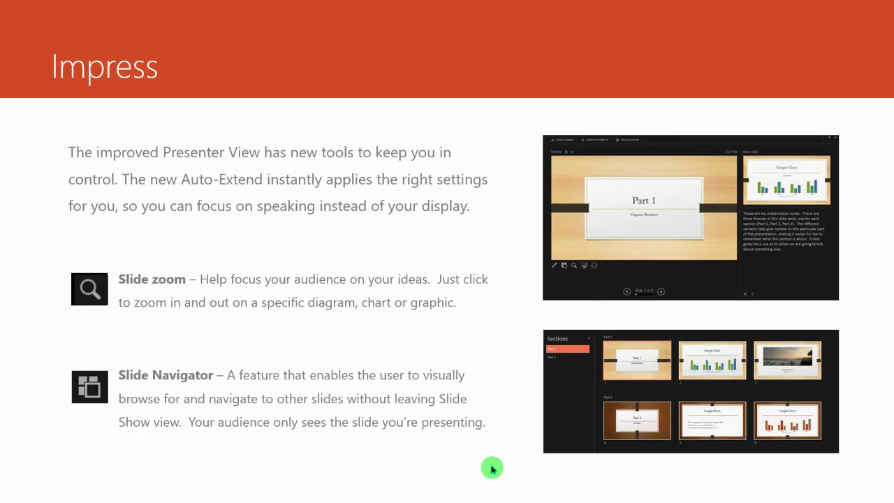
{"action": "key", "text": "Escape"}
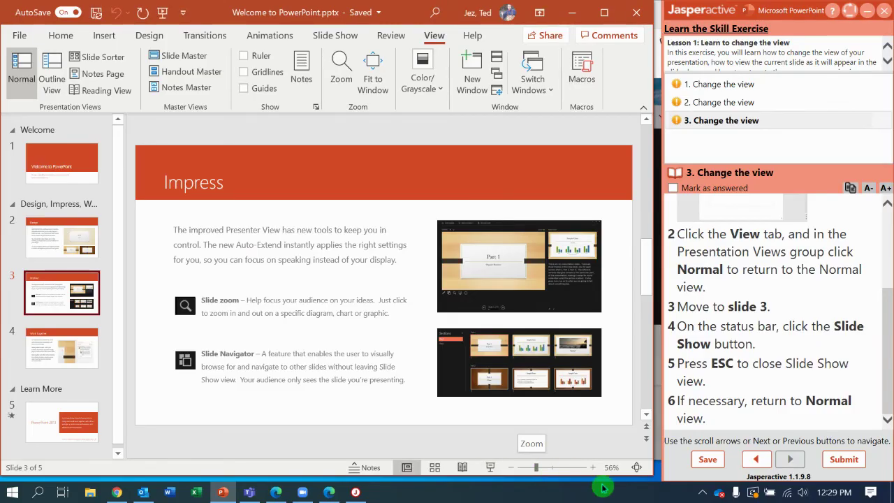
{"action": "left_click", "coordinate": [831, 416]}
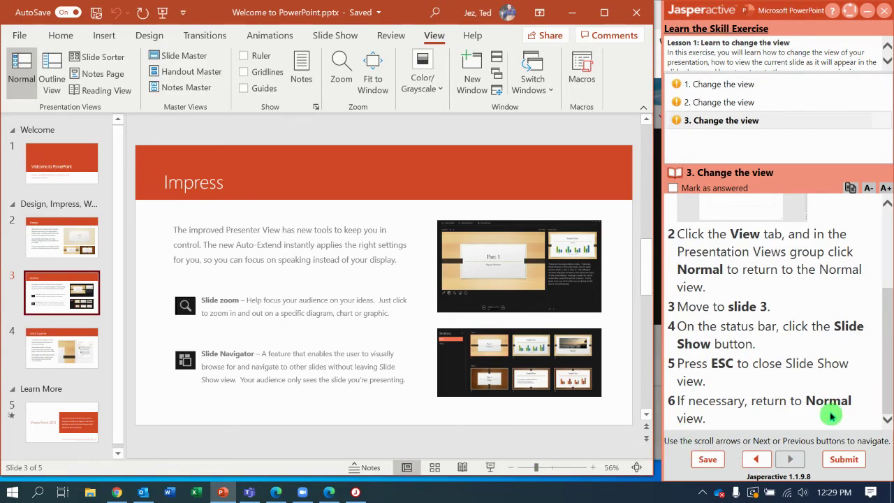
{"action": "left_click", "coordinate": [25, 69]}
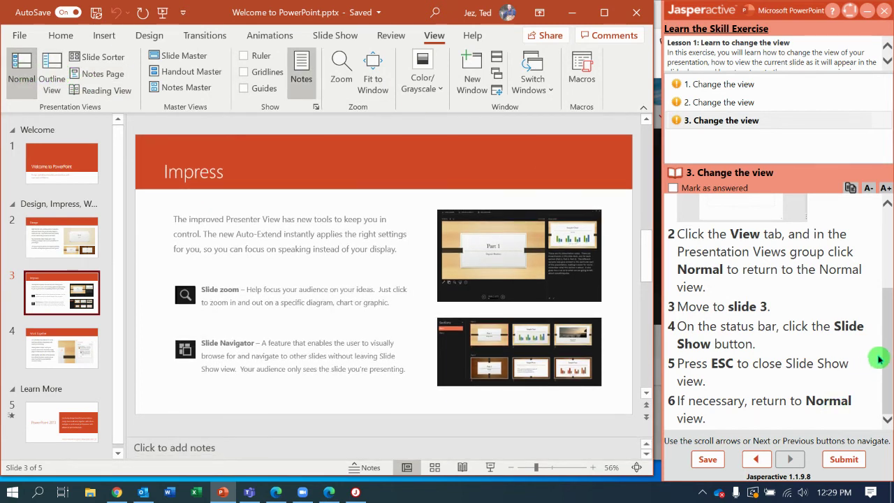
- Submit the Change the view exercise for scoring and go back to the Jasperactive course page
{"action": "left_click", "coordinate": [872, 454]}
{"action": "left_click", "coordinate": [849, 465]}
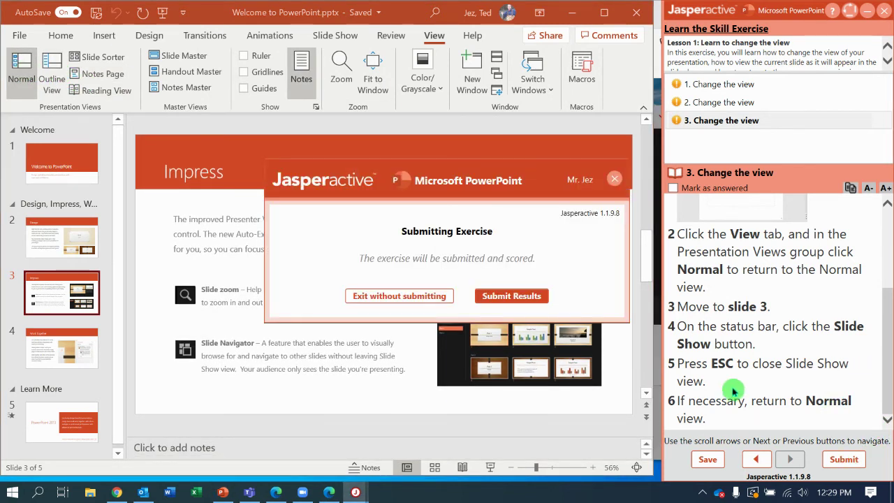
{"action": "left_click", "coordinate": [522, 299]}
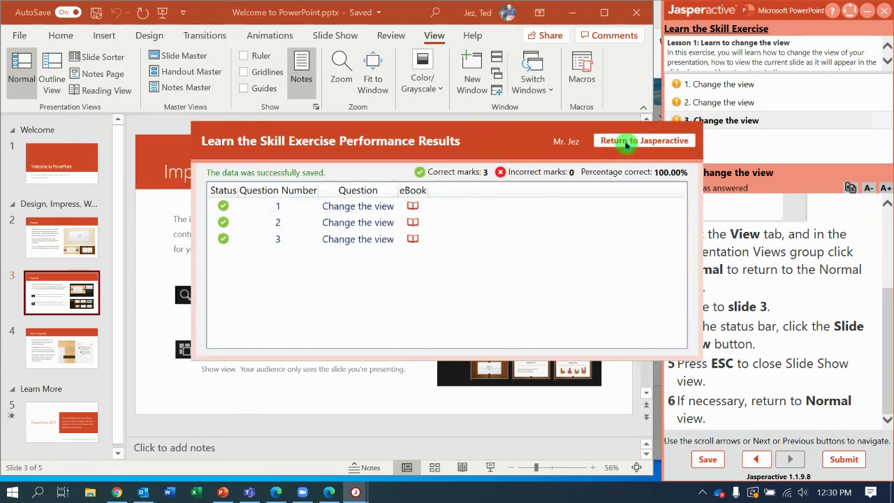
{"action": "left_click", "coordinate": [626, 141]}
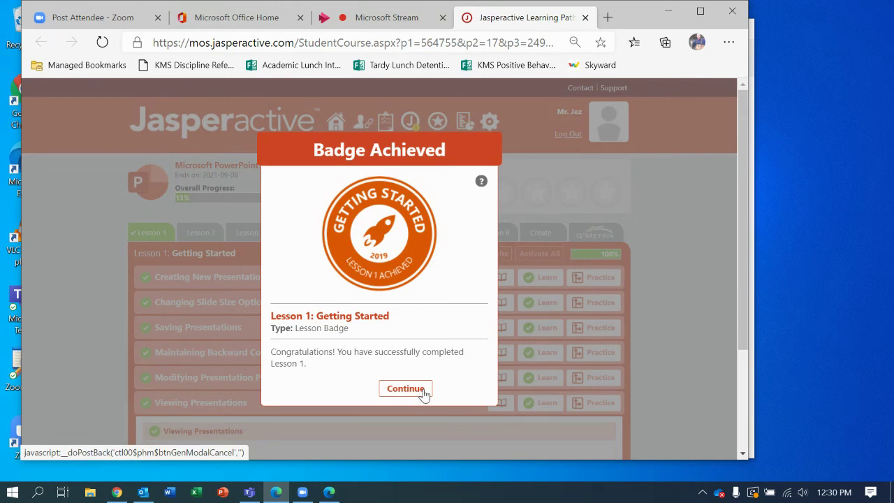
- Dismiss the Getting Started and The Go-Getter badge notices to return to the Lesson 1 overview
{"action": "left_click", "coordinate": [424, 393]}
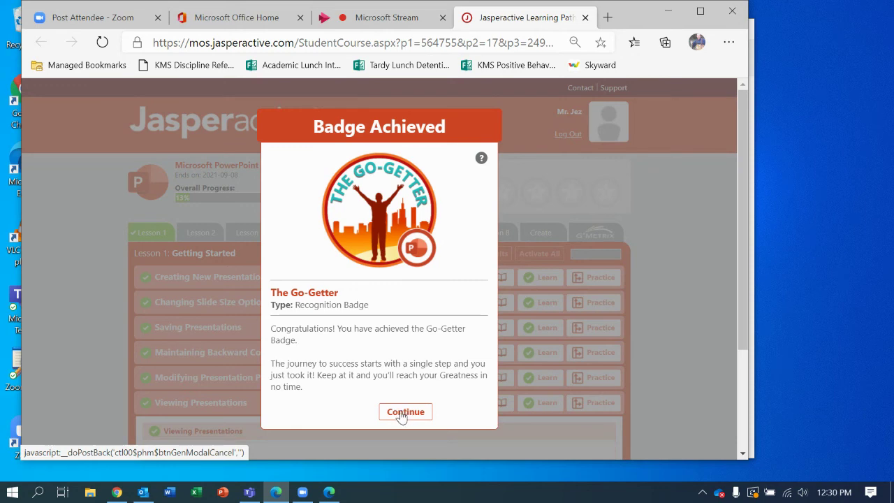
{"action": "left_click", "coordinate": [404, 413]}
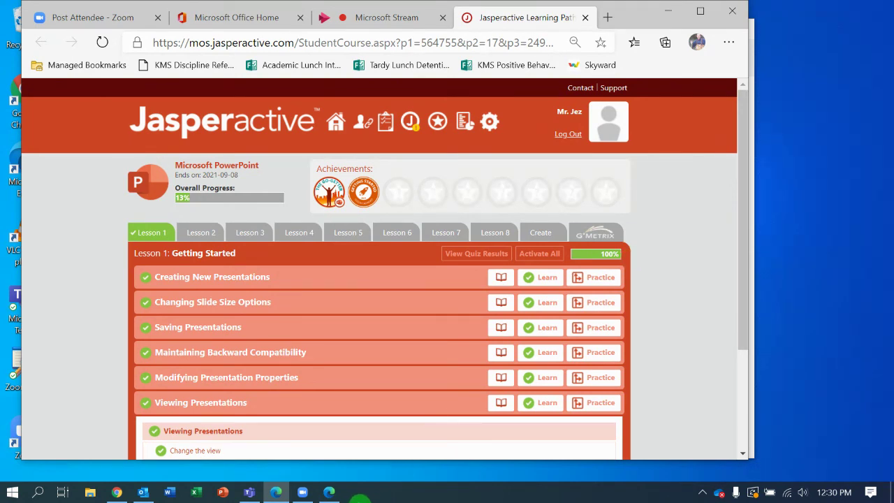
{"action": "mouse_move", "coordinate": [278, 494]}
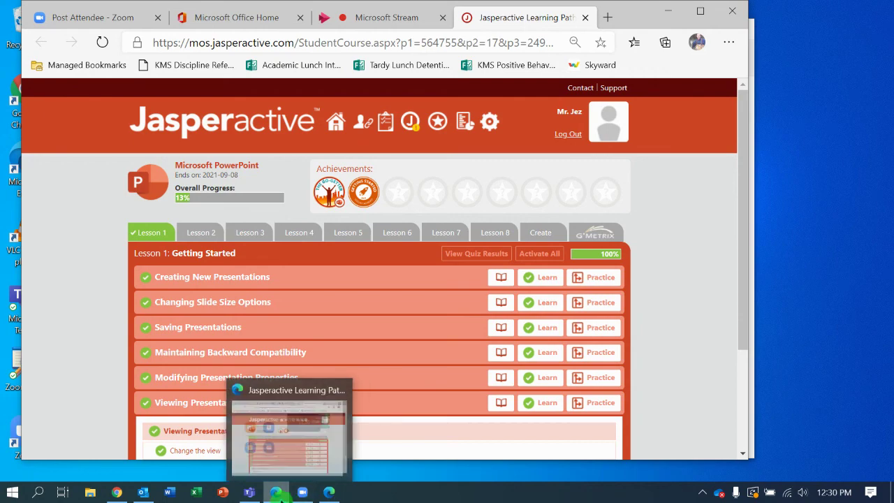